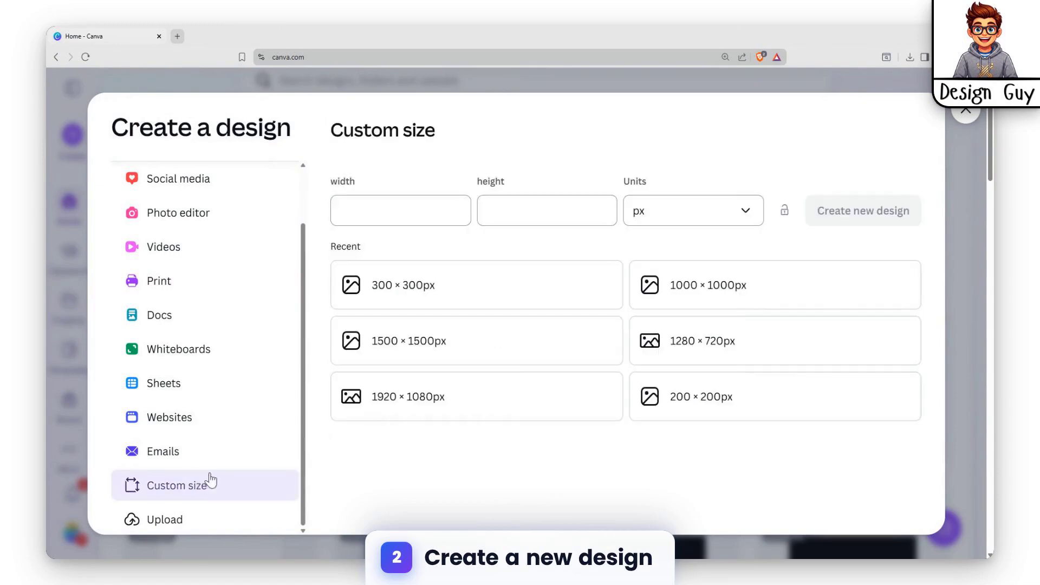
# Step: Create a new blank design from the recent 300 × 300 px custom size
pyautogui.click(462, 292)
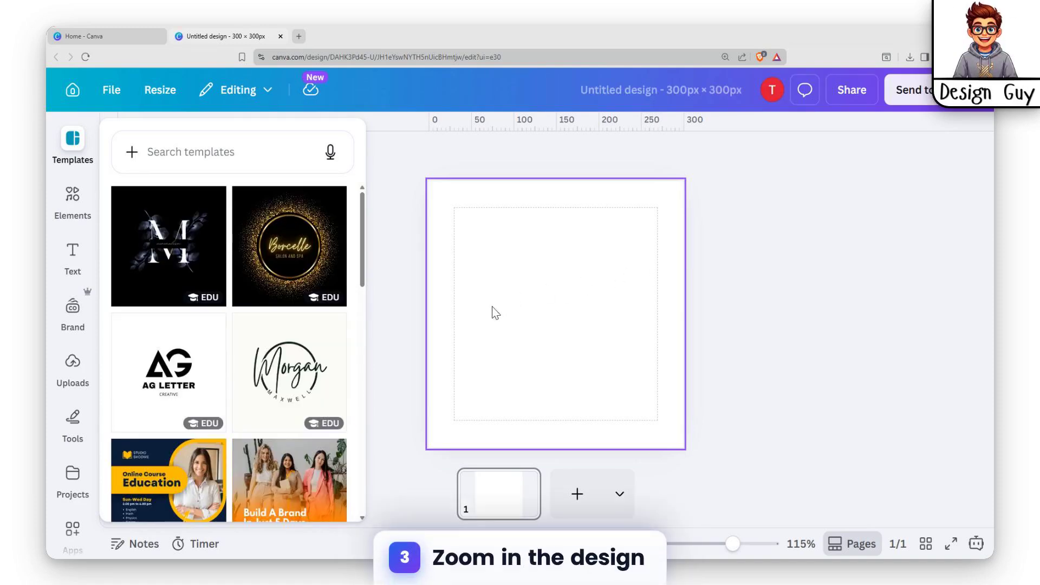
pyautogui.scroll(5, 514, 296)
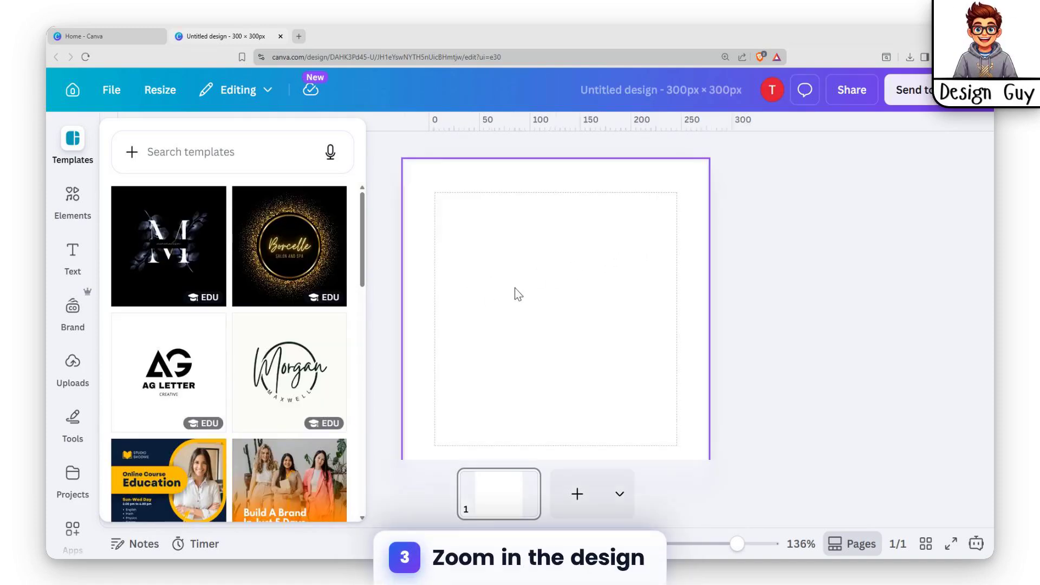
pyautogui.scroll(-3, 518, 292)
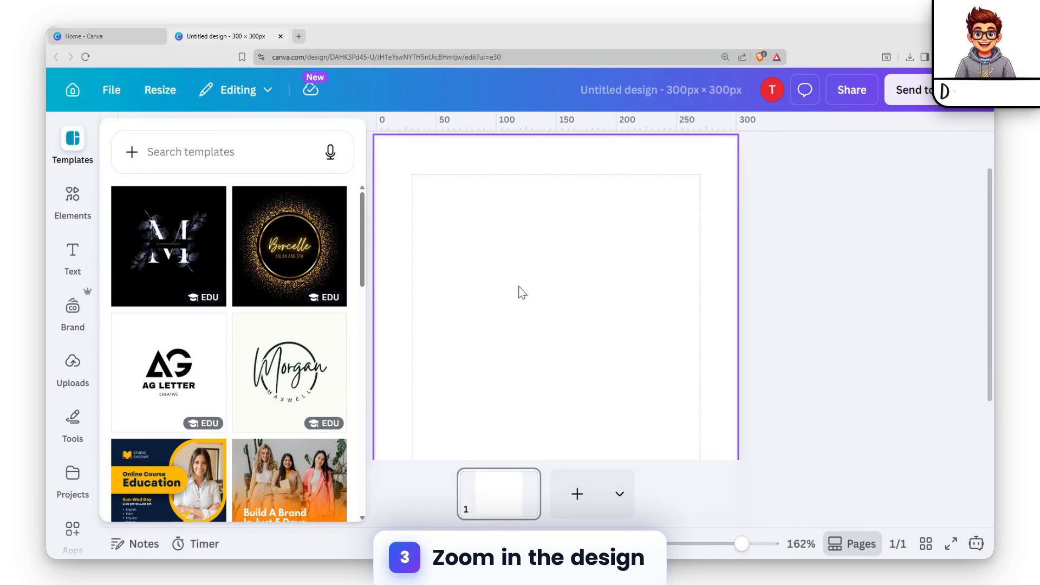
pyautogui.moveTo(738, 545)
pyautogui.mouseDown()
pyautogui.moveTo(677, 544)
pyautogui.moveTo(771, 544)
pyautogui.moveTo(733, 544)
pyautogui.moveTo(751, 544)
pyautogui.mouseUp()
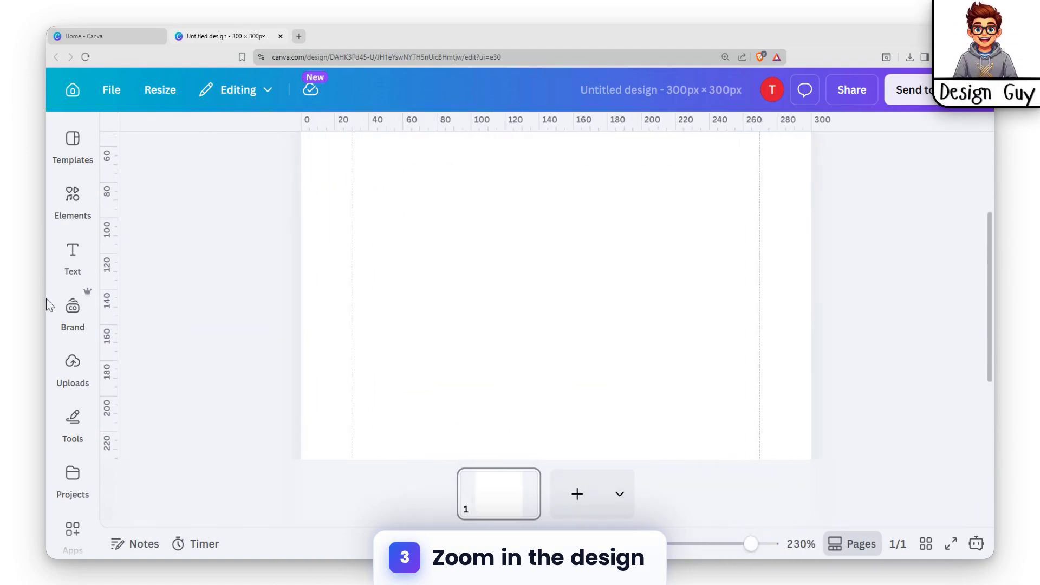
# Step: Add a heading to the page and replace its placeholder text with SKY
pyautogui.click(68, 256)
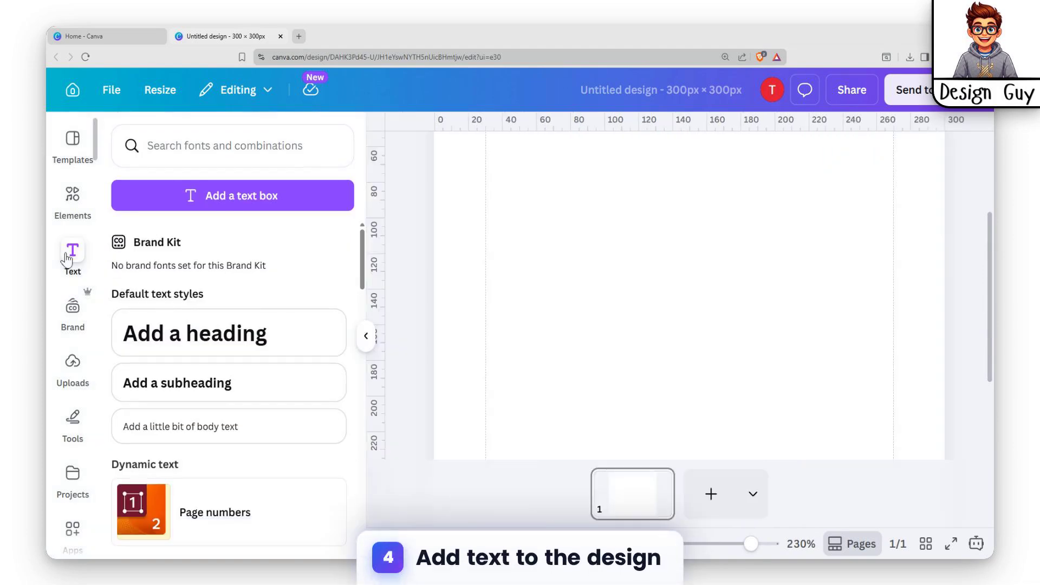
pyautogui.click(195, 333)
pyautogui.click(870, 283)
pyautogui.click(688, 331)
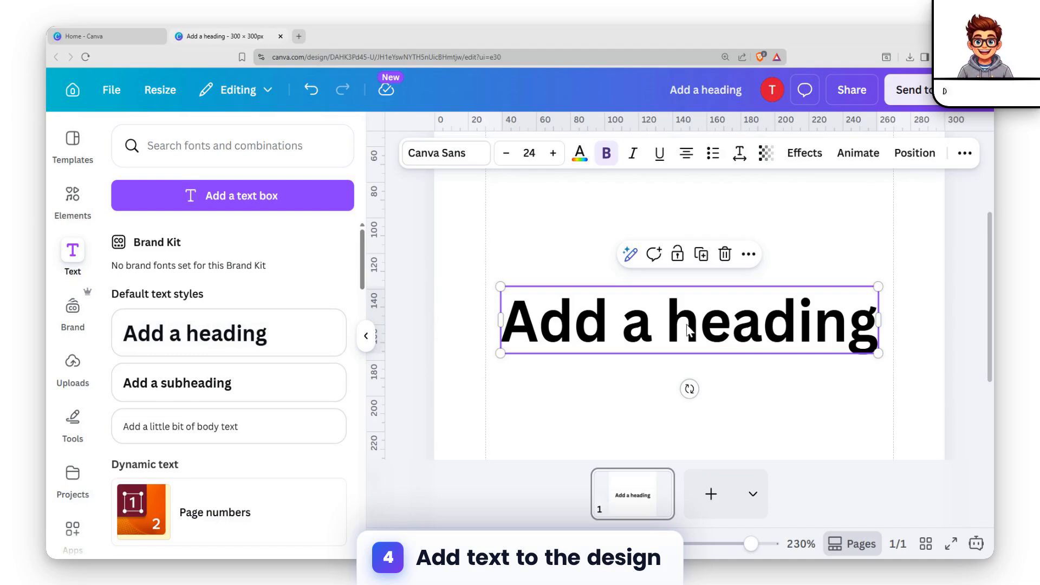
pyautogui.doubleClick(699, 317)
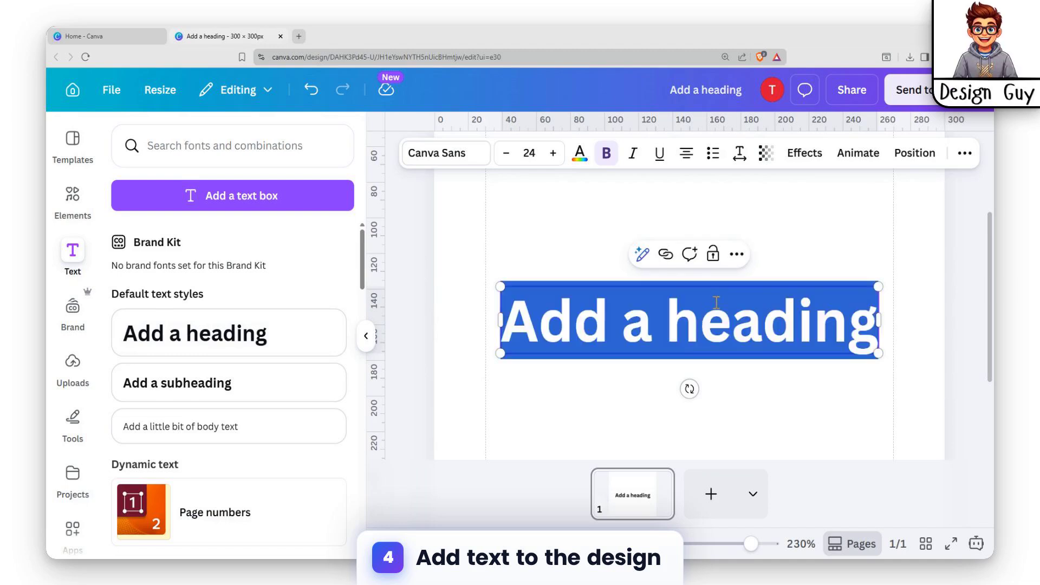
pyautogui.write('S')
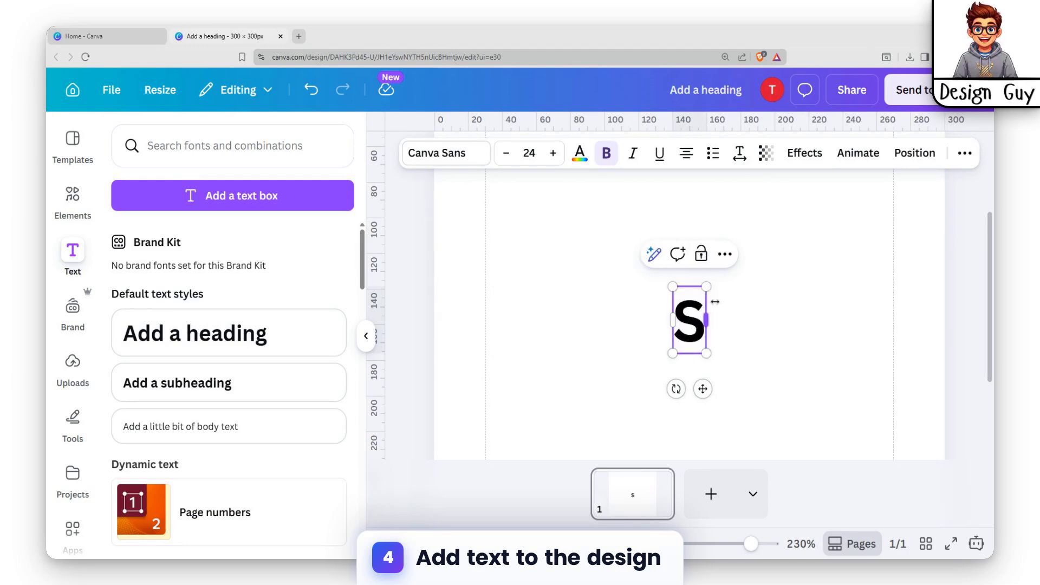
pyautogui.write('KY')
pyautogui.click(777, 304)
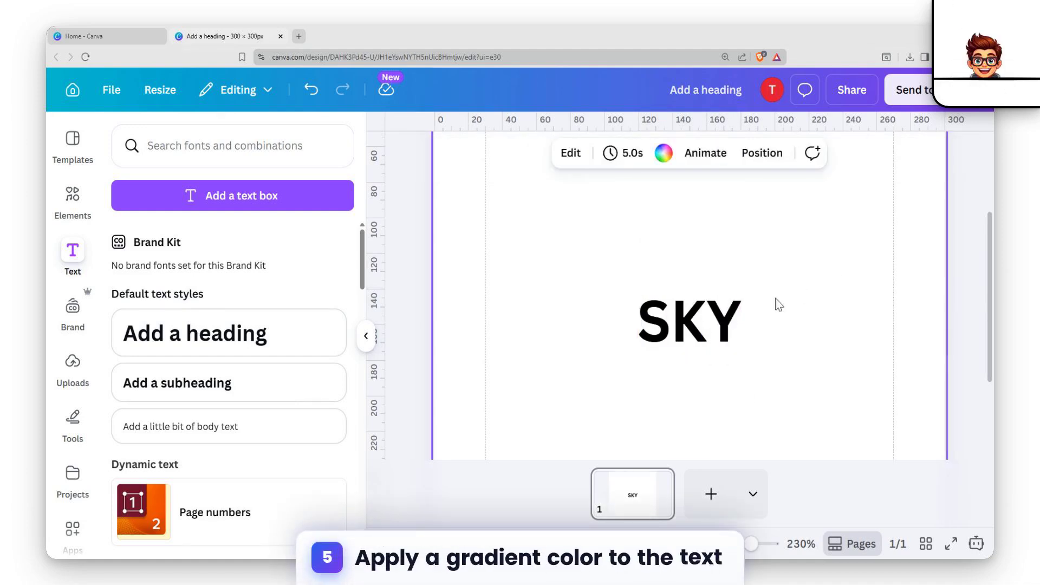
# Step: Enlarge the SKY heading to a font size of about 55 and place it around the middle of the page
pyautogui.click(708, 328)
pyautogui.moveTo(707, 327); pyautogui.dragTo(794, 327)
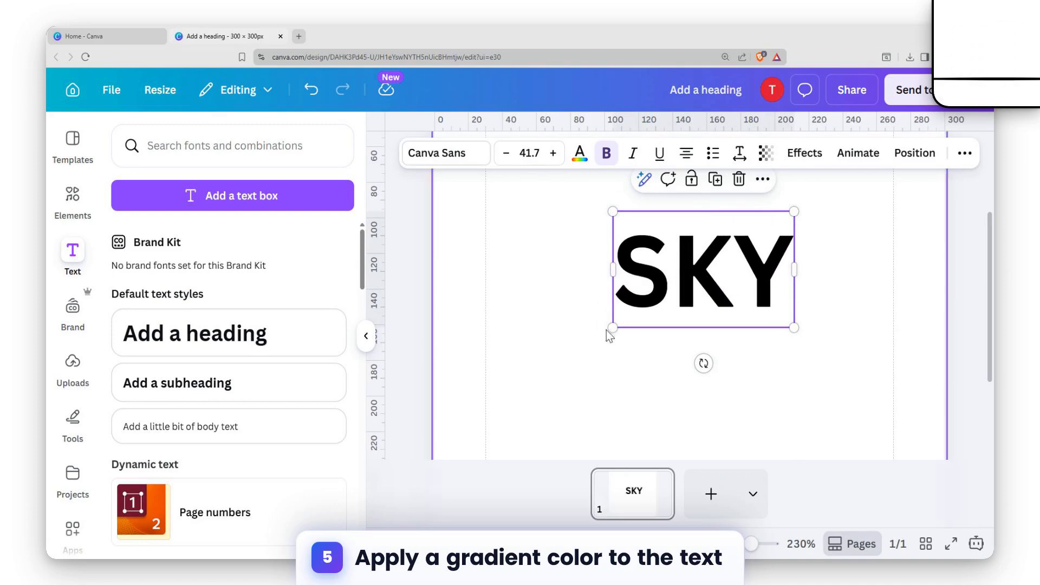
pyautogui.moveTo(606, 330); pyautogui.dragTo(552, 362)
pyautogui.moveTo(664, 282)
pyautogui.mouseDown()
pyautogui.moveTo(696, 294)
pyautogui.moveTo(669, 290)
pyautogui.mouseUp()
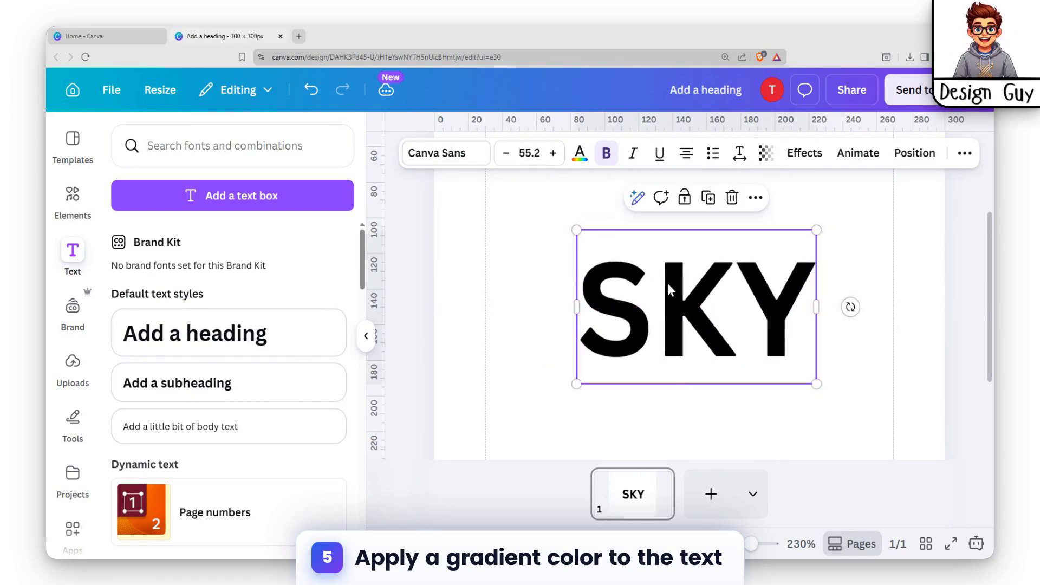
# Step: Colour the SKY text with the default yellow-to-orange gradient (#ffde59, #ff914d)
pyautogui.click(578, 155)
pyautogui.scroll(-3, 211, 363)
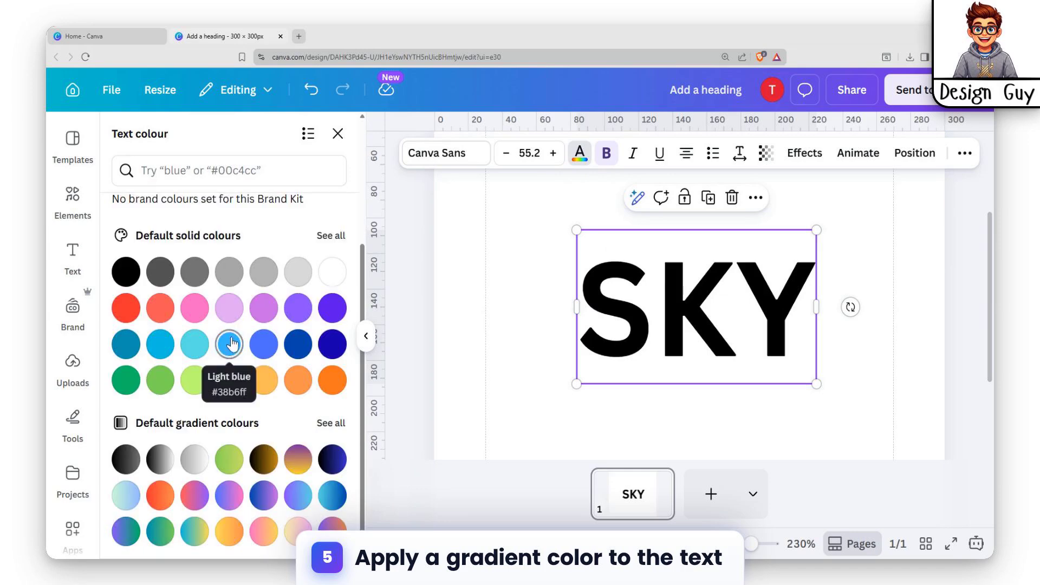
pyautogui.scroll(3, 231, 347)
pyautogui.scroll(-3, 200, 374)
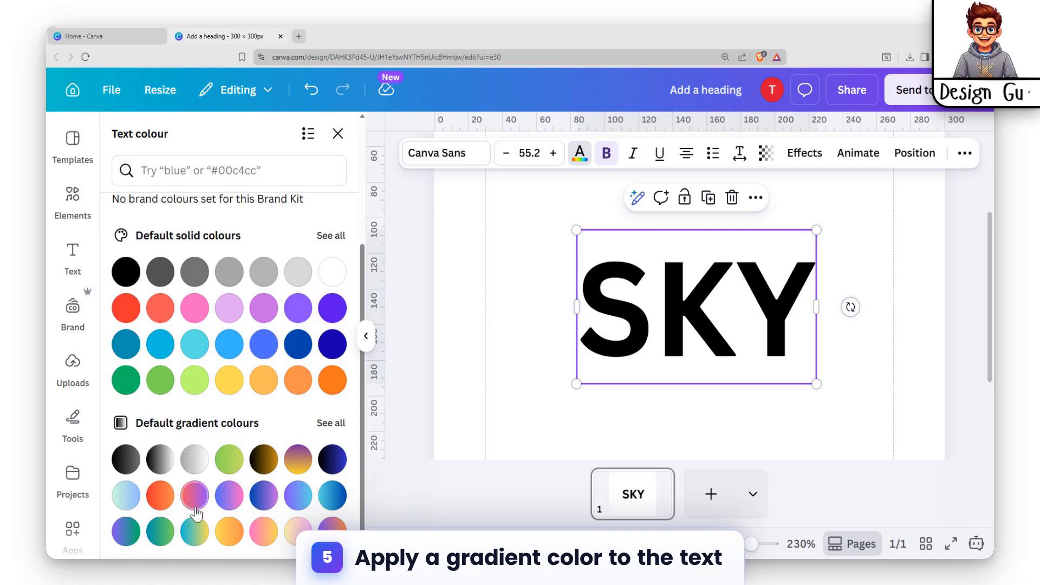
pyautogui.click(229, 531)
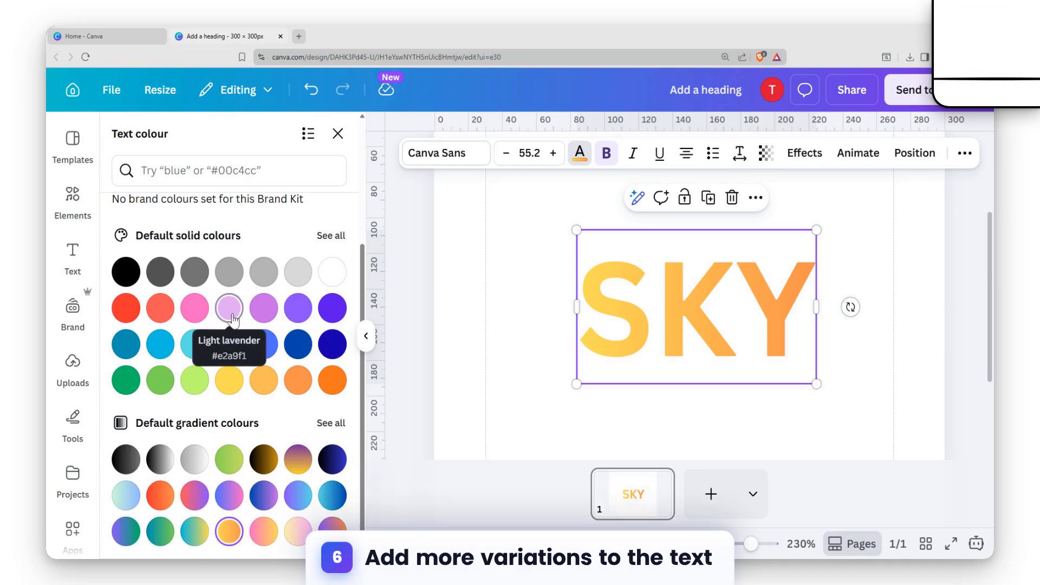
# Step: Try several styles for the text's yellow-to-orange gradient and settle on the circular gradient centred at 50% 50%
pyautogui.scroll(3, 243, 322)
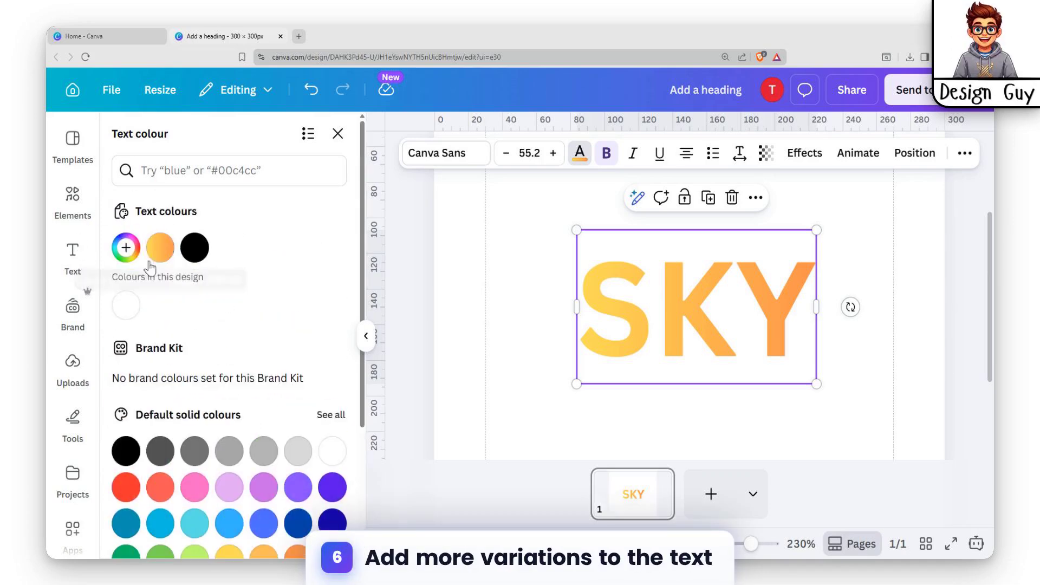
pyautogui.click(160, 248)
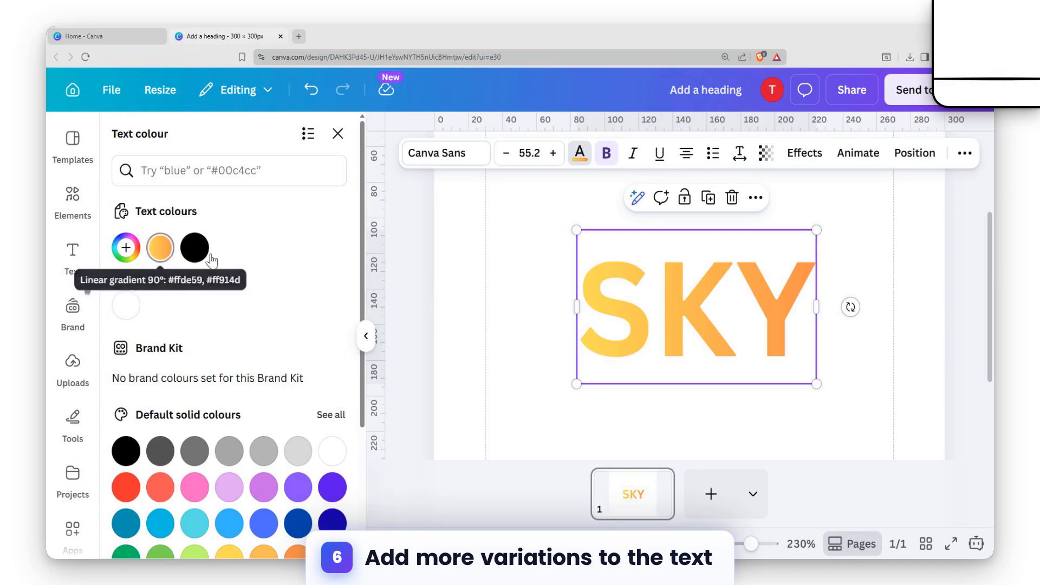
pyautogui.click(160, 250)
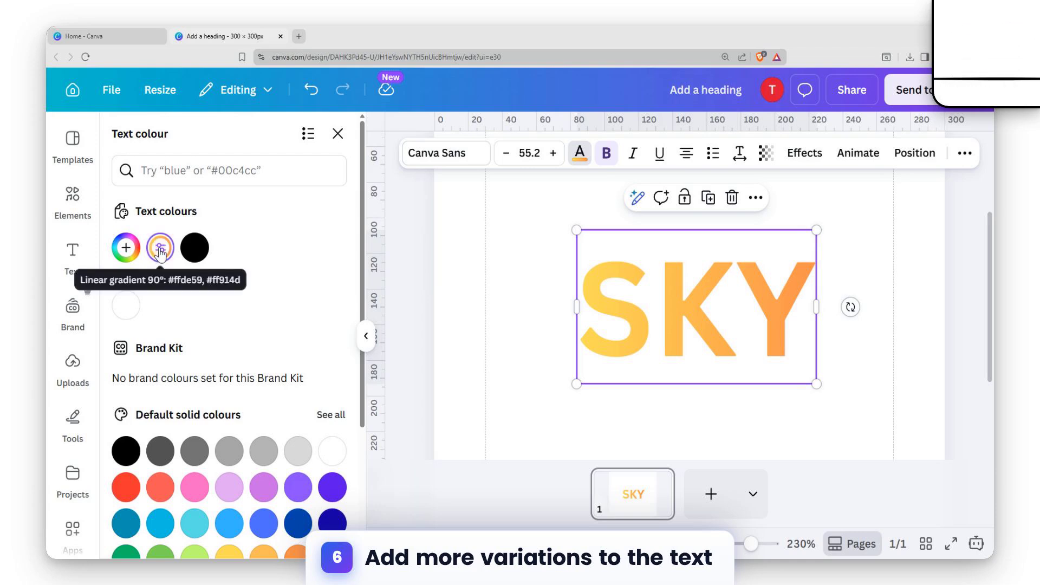
pyautogui.click(158, 253)
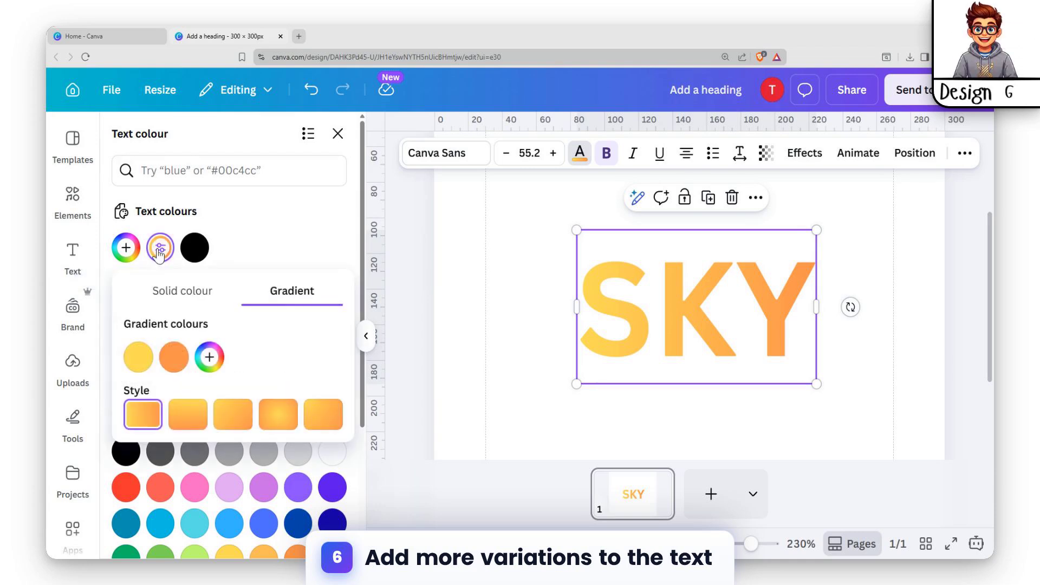
pyautogui.click(237, 412)
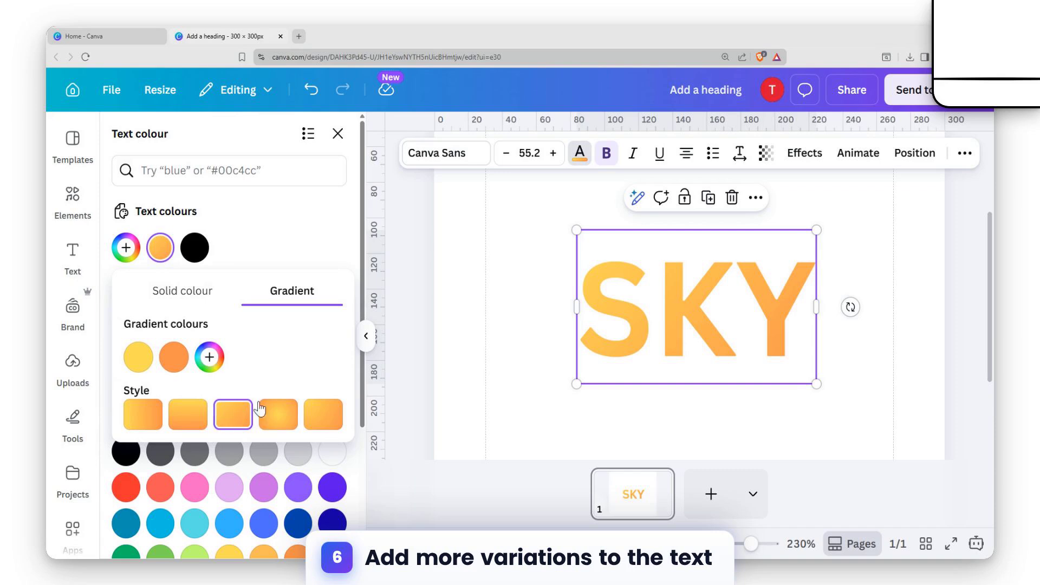
pyautogui.click(278, 415)
pyautogui.click(320, 414)
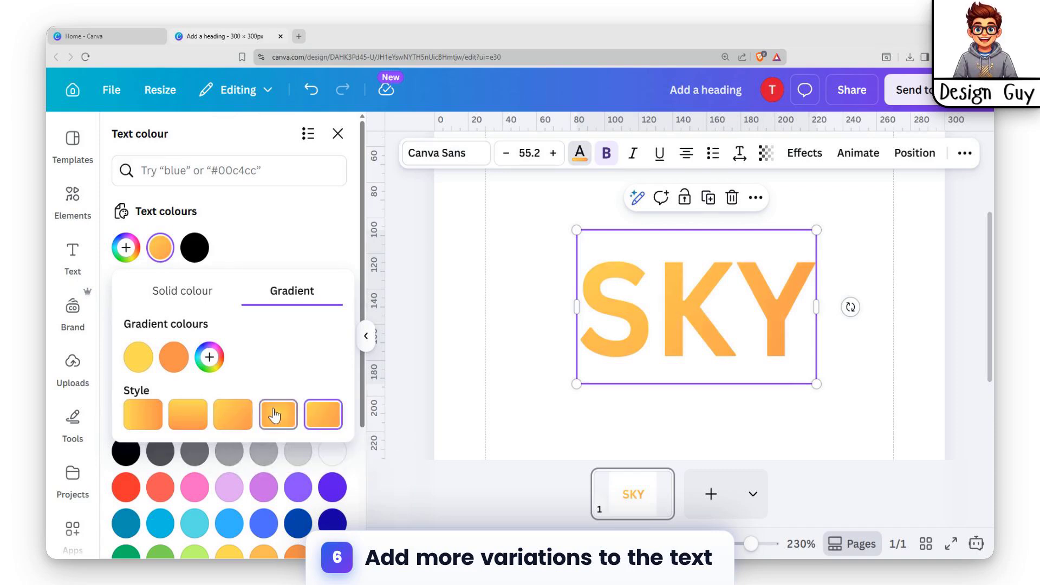
pyautogui.click(278, 415)
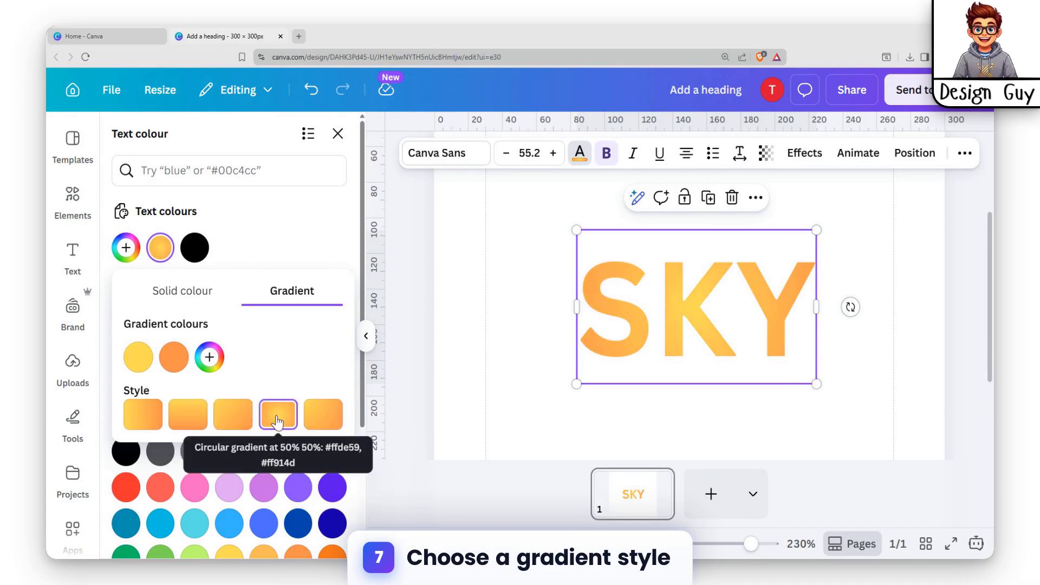
pyautogui.click(233, 416)
pyautogui.click(142, 414)
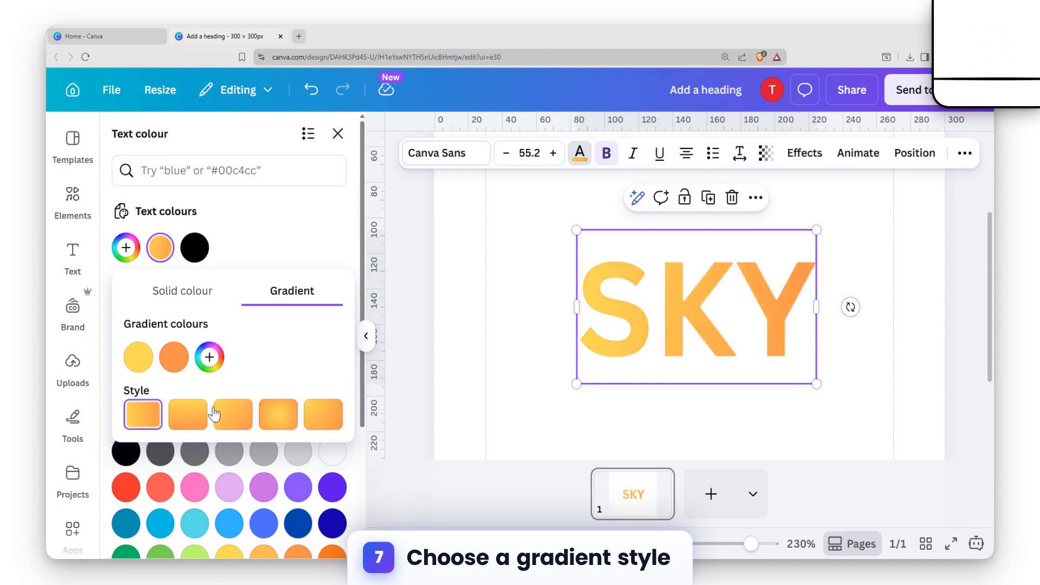
pyautogui.click(276, 414)
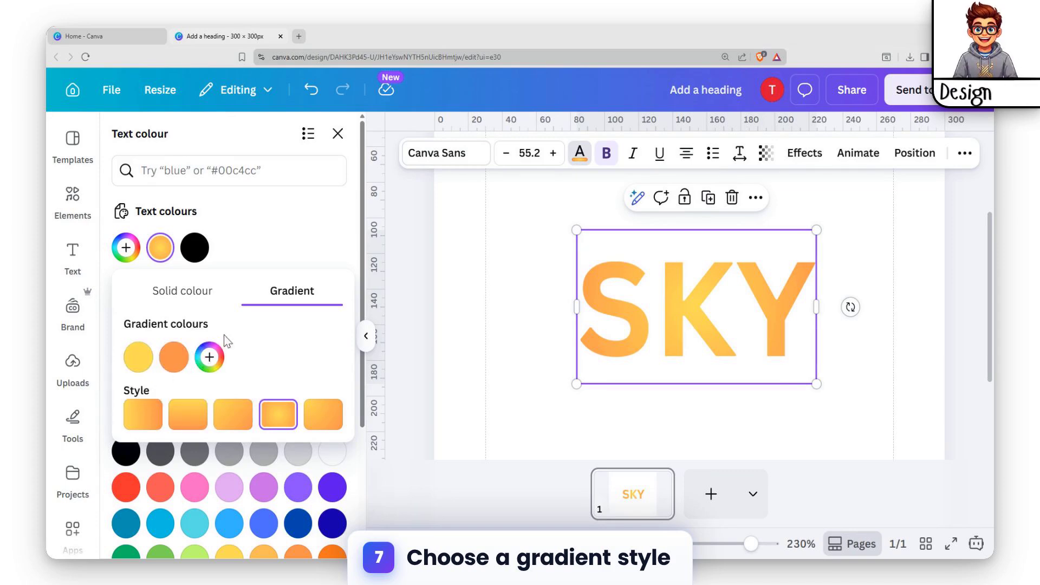
# Step: Add a third gradient colour to the SKY text and set it to red #F22206
pyautogui.click(209, 356)
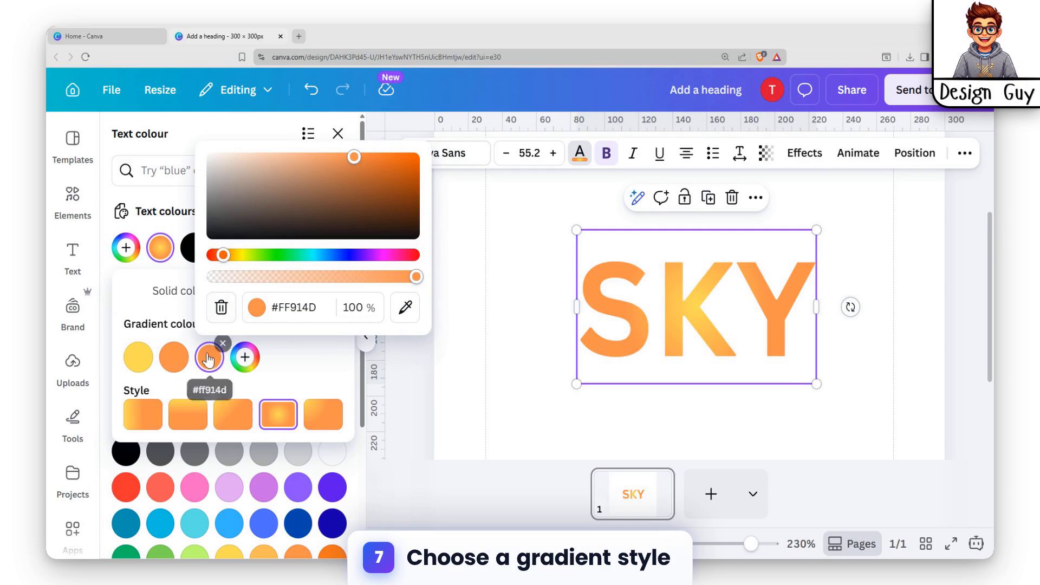
pyautogui.click(213, 255)
pyautogui.moveTo(364, 161); pyautogui.dragTo(411, 160)
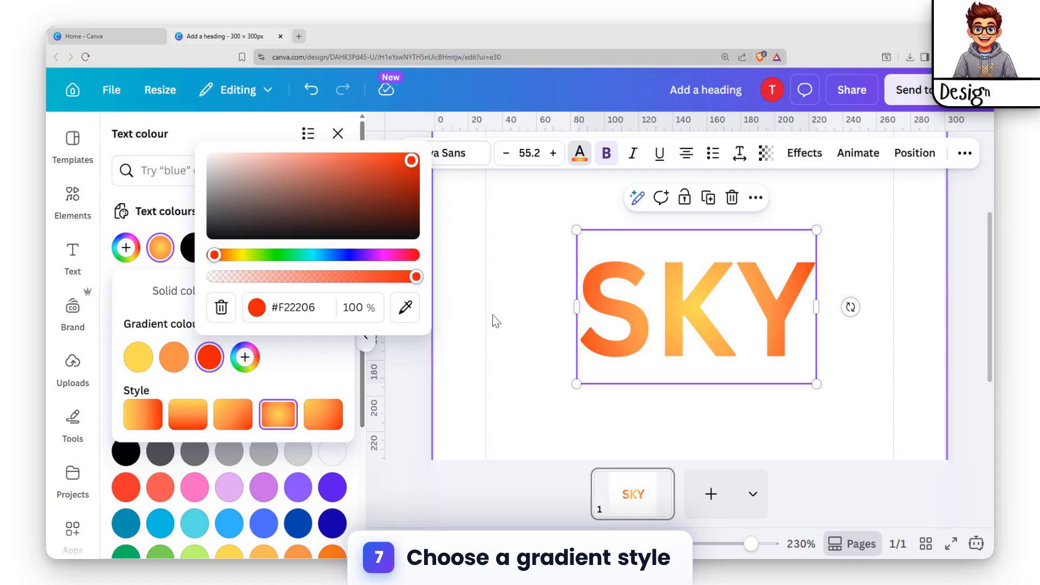
pyautogui.click(312, 366)
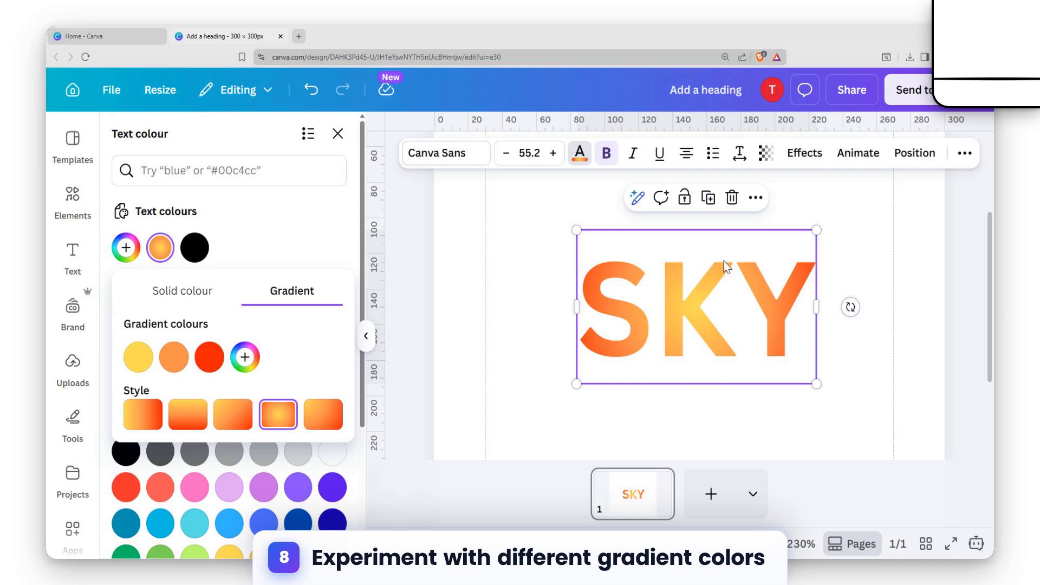
# Step: Preview the left-to-right linear and other gradient styles on the three-colour text, then return to the centred circular style
pyautogui.click(155, 419)
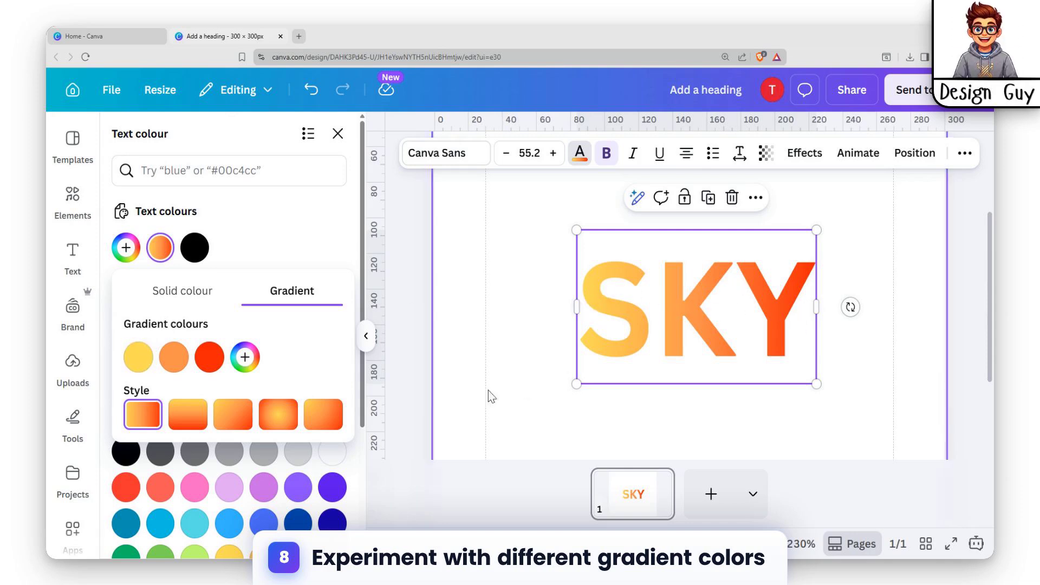
pyautogui.click(324, 415)
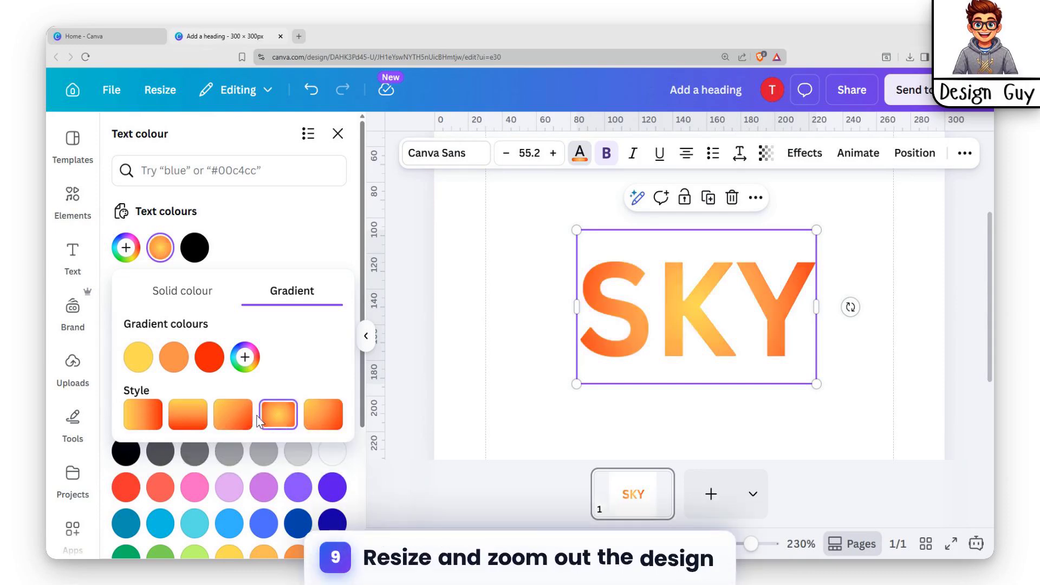
pyautogui.click(277, 420)
pyautogui.click(247, 265)
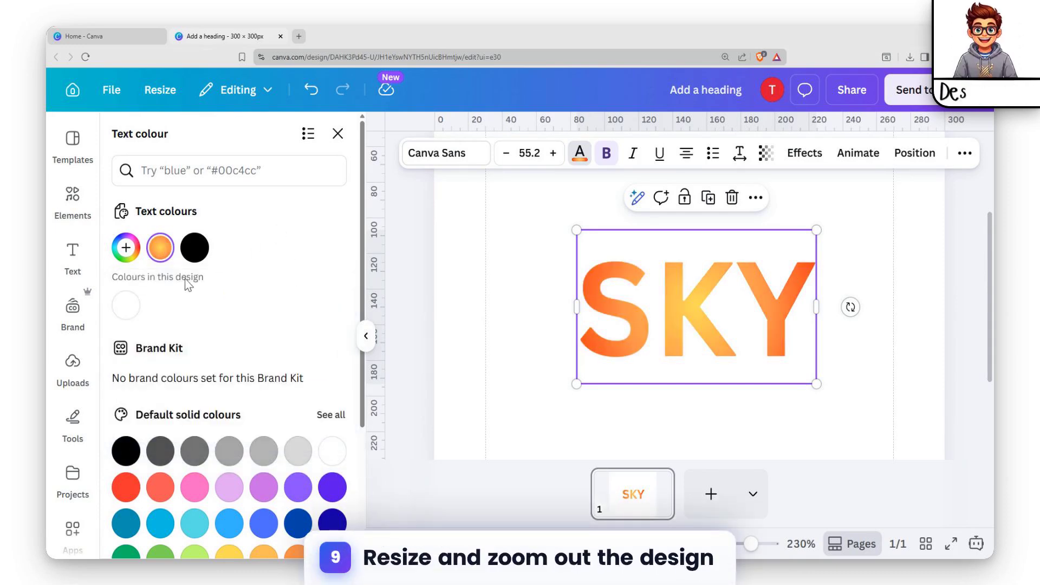
# Step: Enlarge the SKY text to a font size of about 91 so it nearly fills the width between the page margins
pyautogui.scroll(4, 743, 255)
pyautogui.scroll(-5, 887, 295)
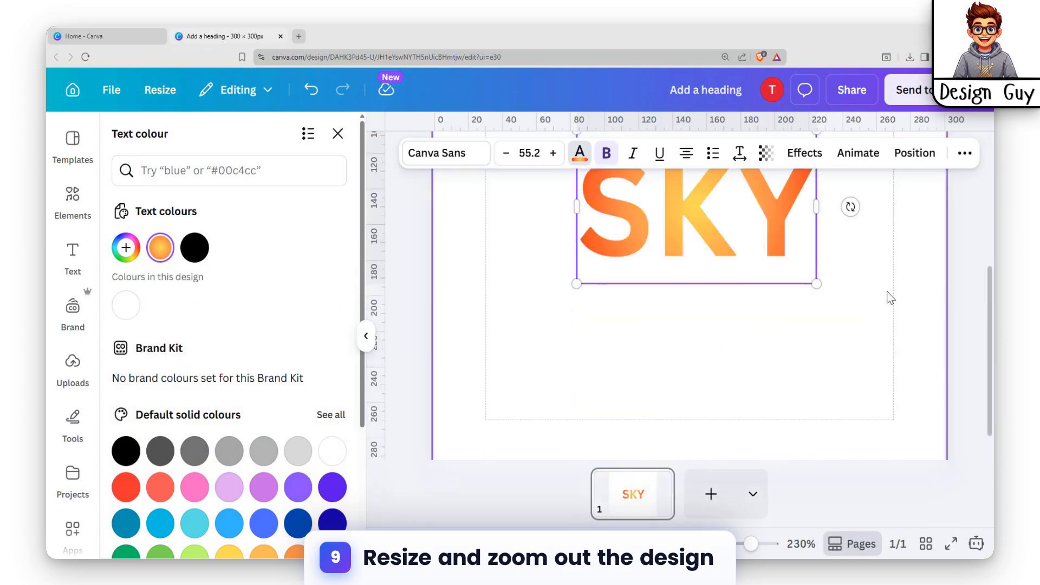
pyautogui.scroll(2, 816, 290)
pyautogui.moveTo(575, 252); pyautogui.dragTo(498, 202)
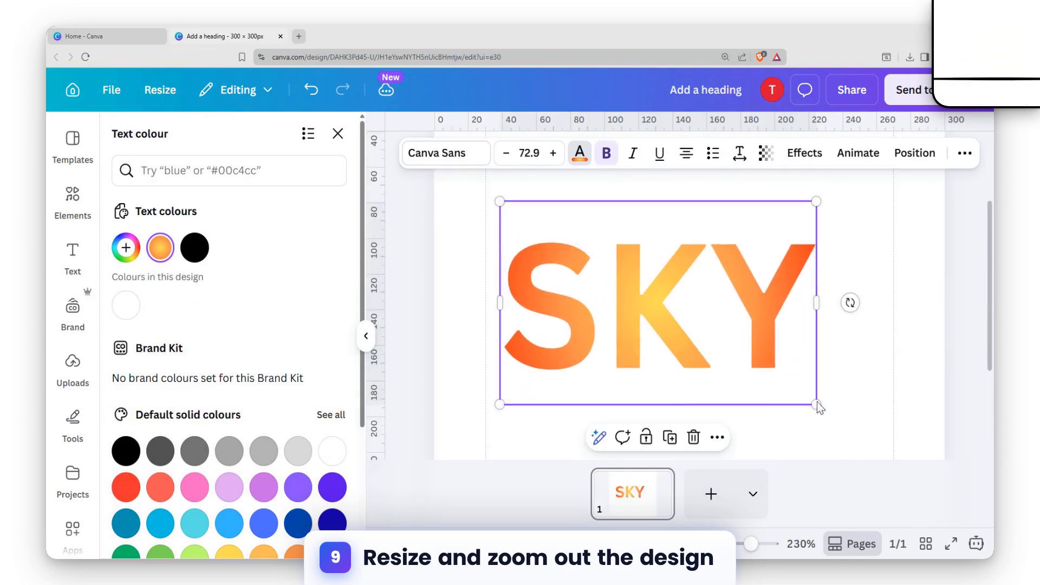
pyautogui.moveTo(817, 406); pyautogui.dragTo(894, 454)
pyautogui.moveTo(872, 327); pyautogui.dragTo(853, 254)
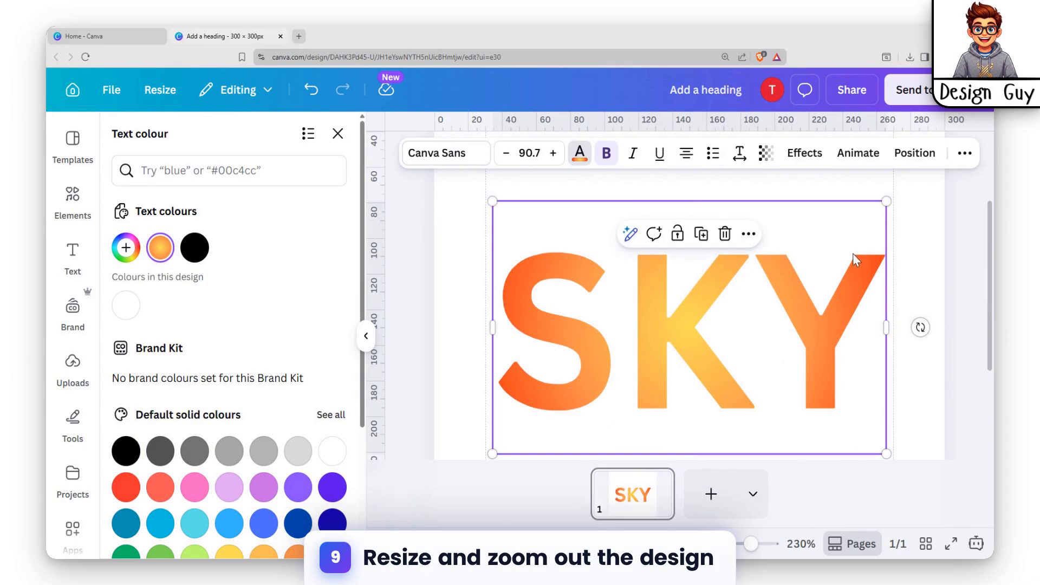
# Step: Examine the gradient SKY text on the whole page, both deselected and selected
pyautogui.scroll(-5, 852, 253)
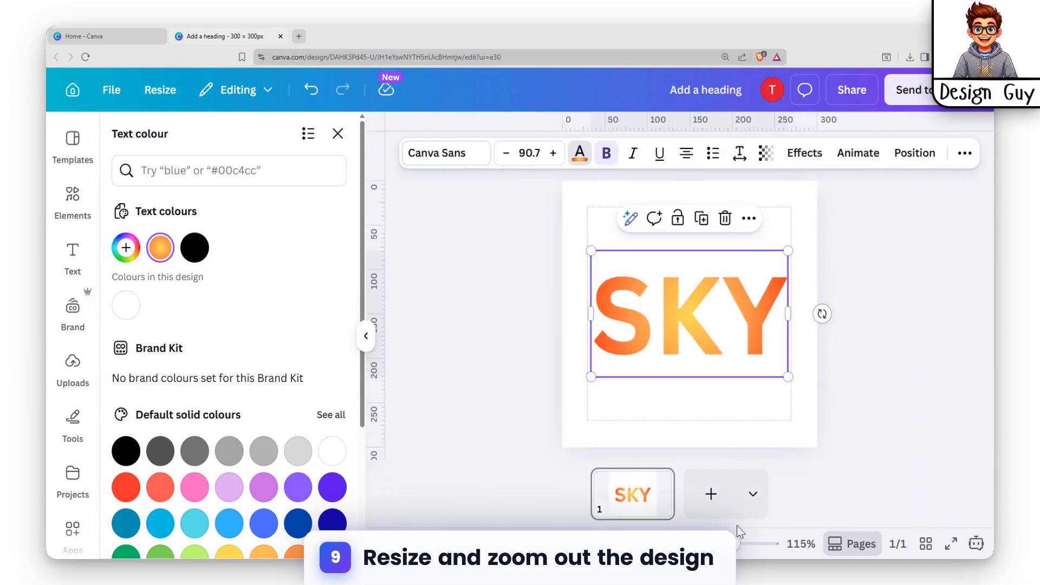
pyautogui.moveTo(734, 543)
pyautogui.mouseDown()
pyautogui.moveTo(699, 544)
pyautogui.moveTo(732, 544)
pyautogui.mouseUp()
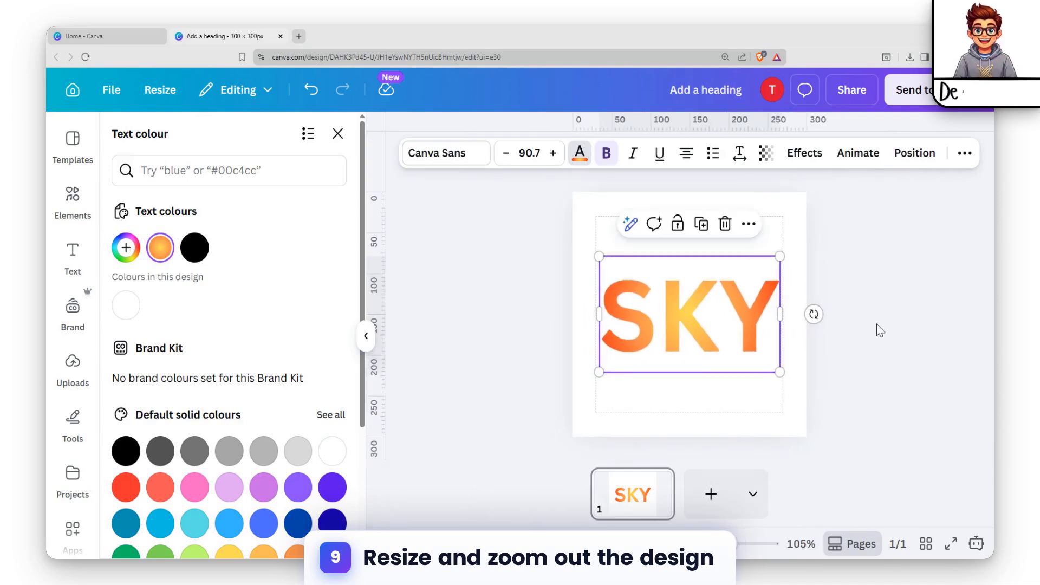
pyautogui.click(877, 327)
pyautogui.click(817, 242)
pyautogui.click(722, 299)
pyautogui.scroll(4, 808, 272)
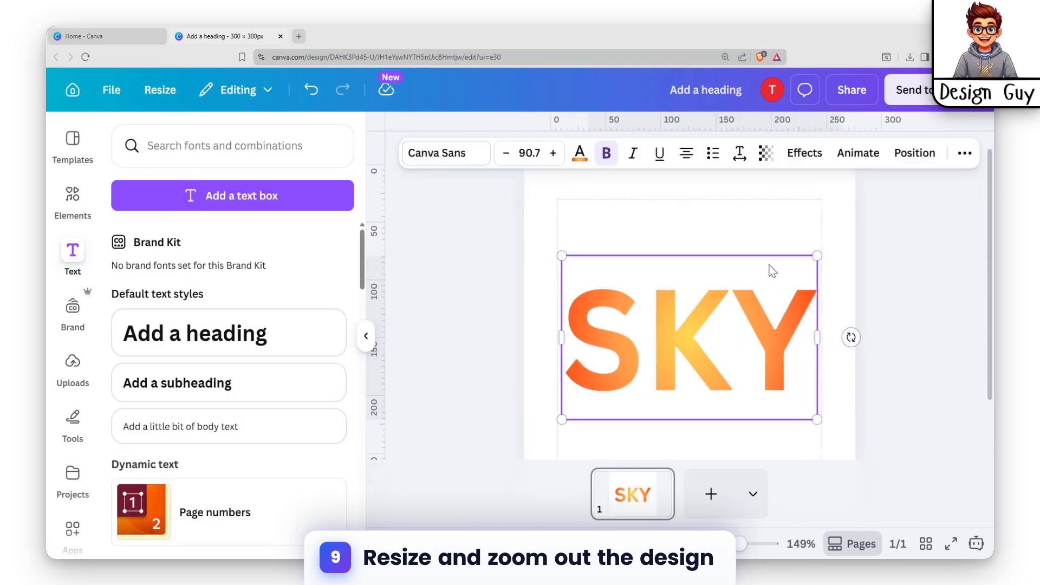
# Step: Apply the Outline effect in black to the SKY text and deselect it
pyautogui.click(908, 285)
pyautogui.click(762, 331)
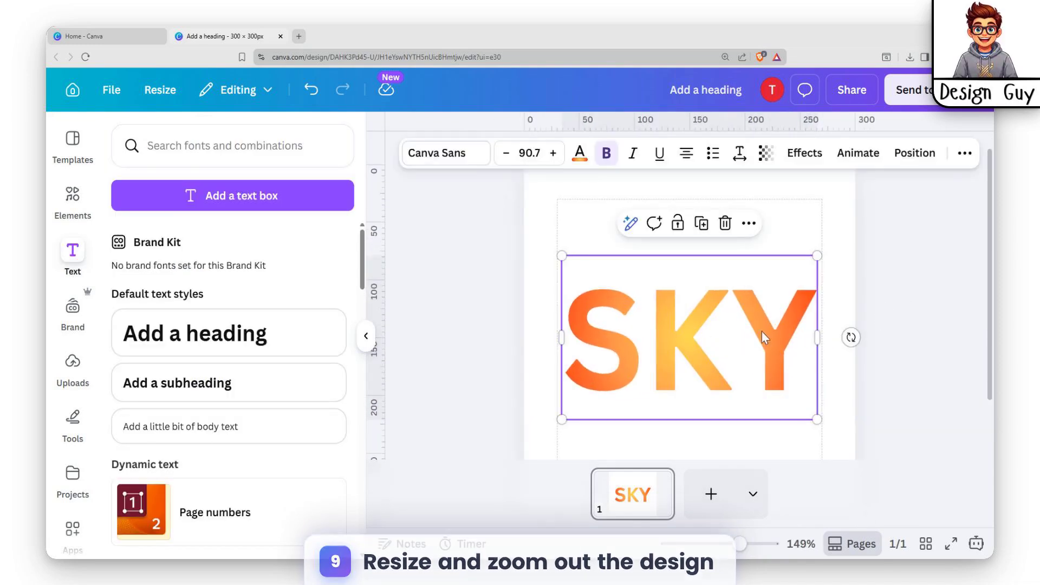
pyautogui.click(805, 153)
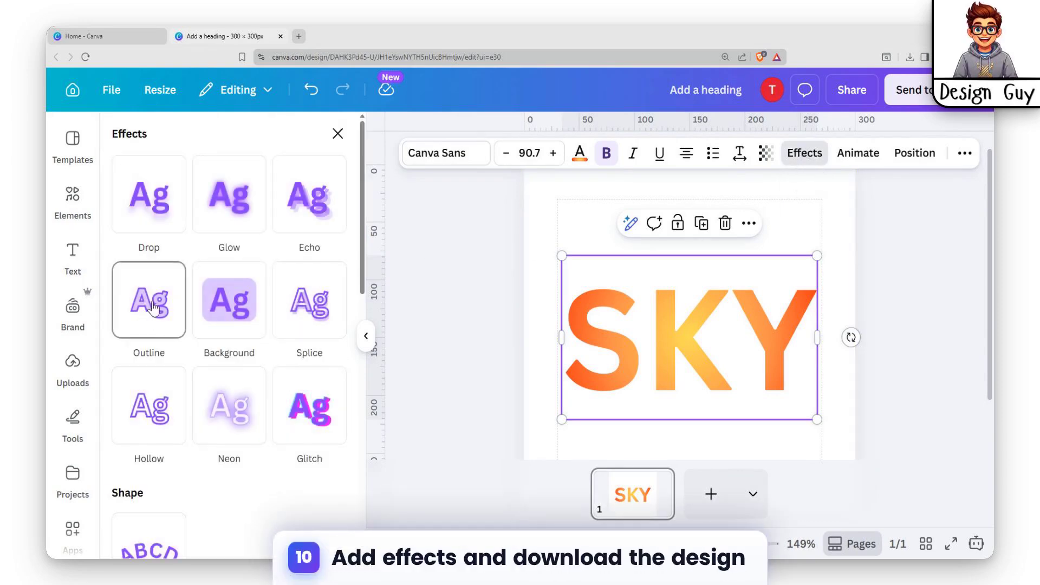
pyautogui.click(170, 320)
pyautogui.scroll(-5, 281, 376)
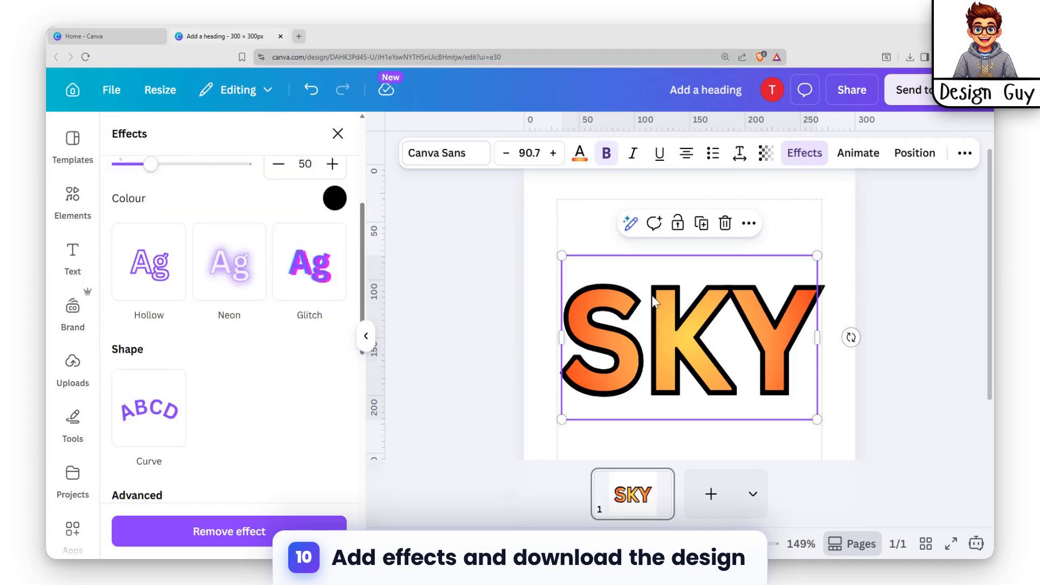
pyautogui.click(873, 238)
pyautogui.click(873, 240)
# Step: Download the design as a PNG at size multiplier 3.125 (938 × 938 px) with a transparent background
pyautogui.click(863, 101)
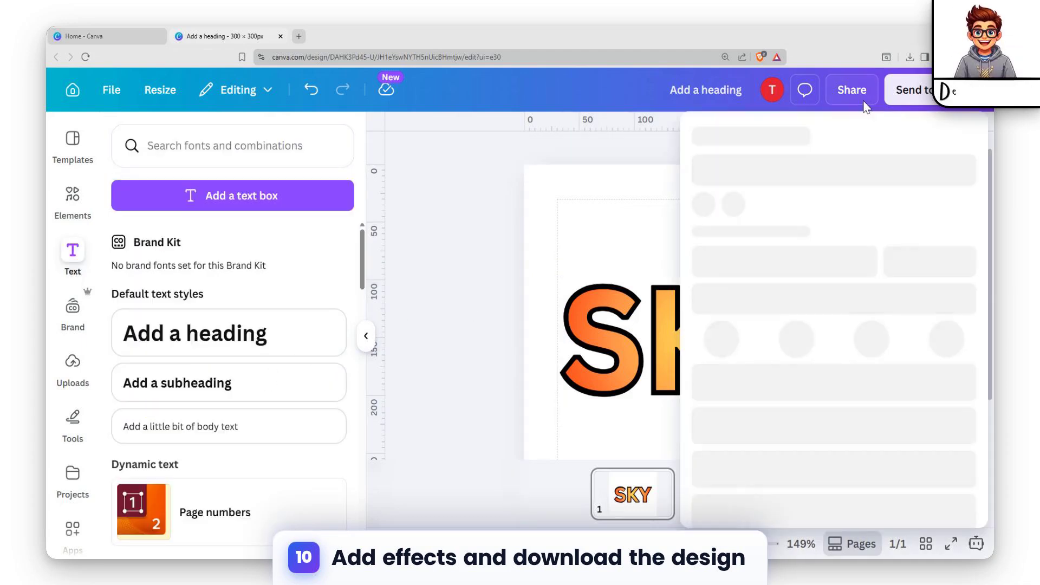
pyautogui.click(728, 452)
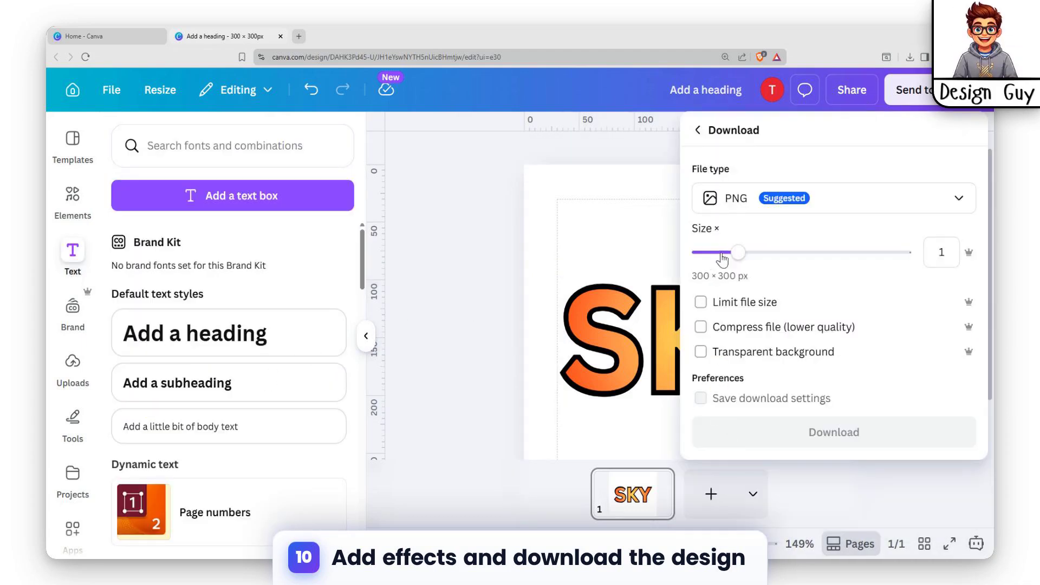
pyautogui.moveTo(730, 252); pyautogui.dragTo(808, 253)
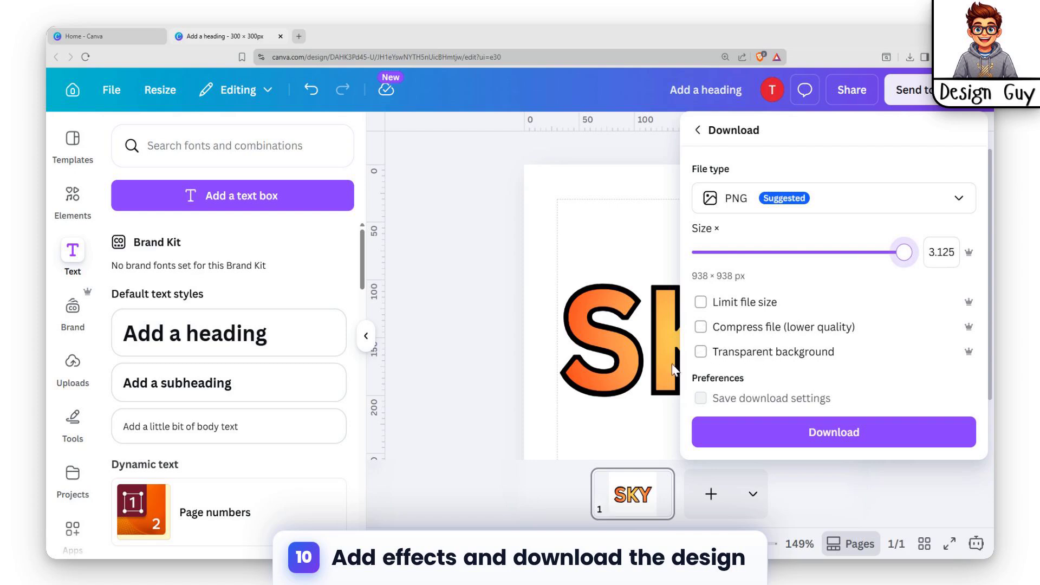
pyautogui.click(703, 353)
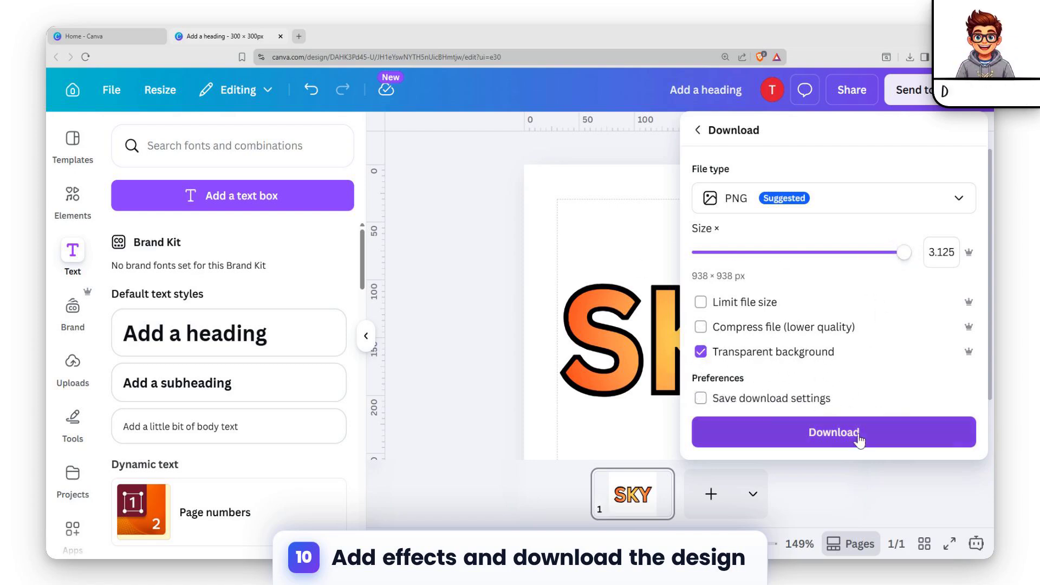
pyautogui.click(794, 436)
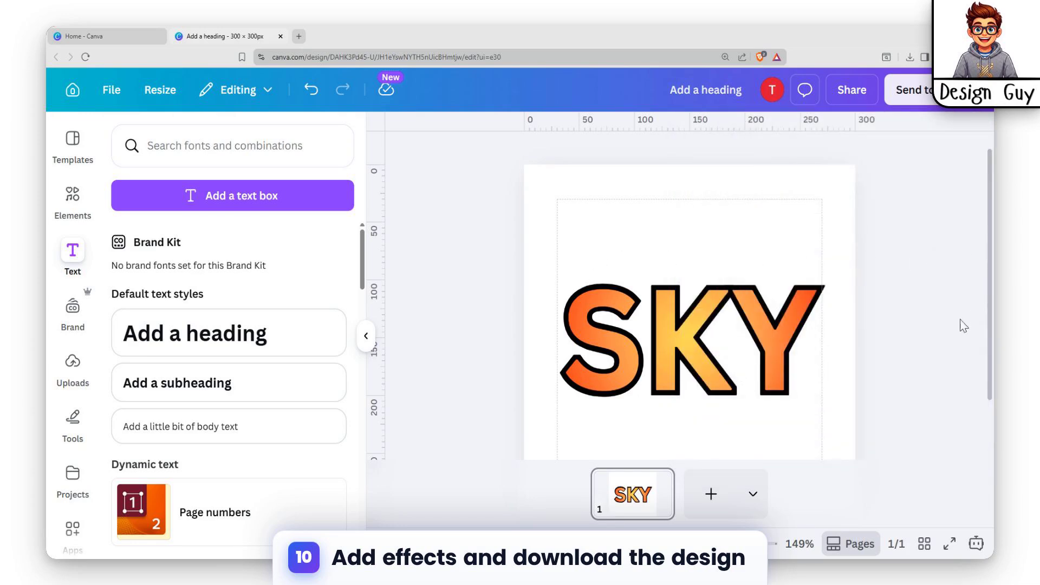